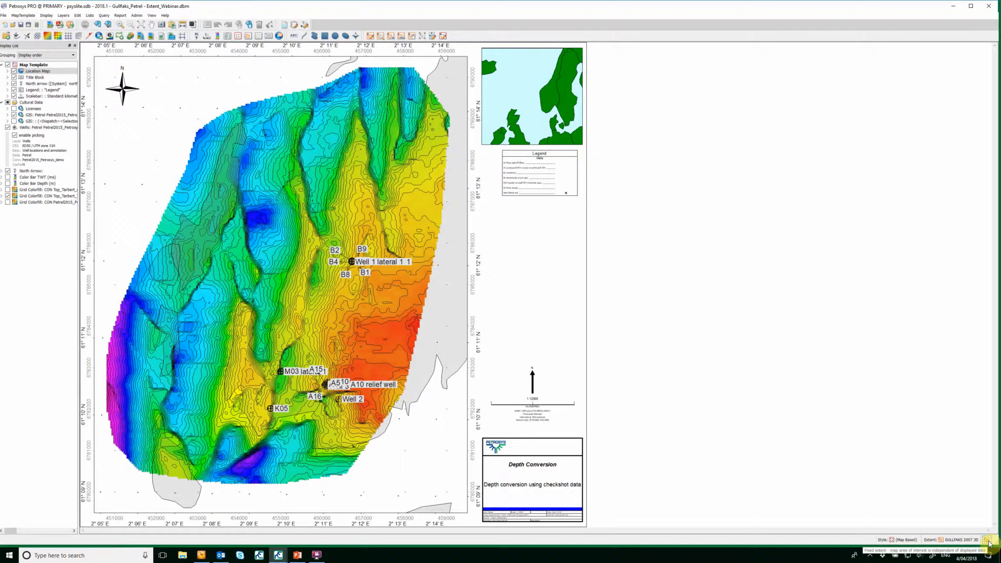
Open the map extent selector, close it, and switch the map from its fixed extent to a dynamic extent.
left_click(962, 540)
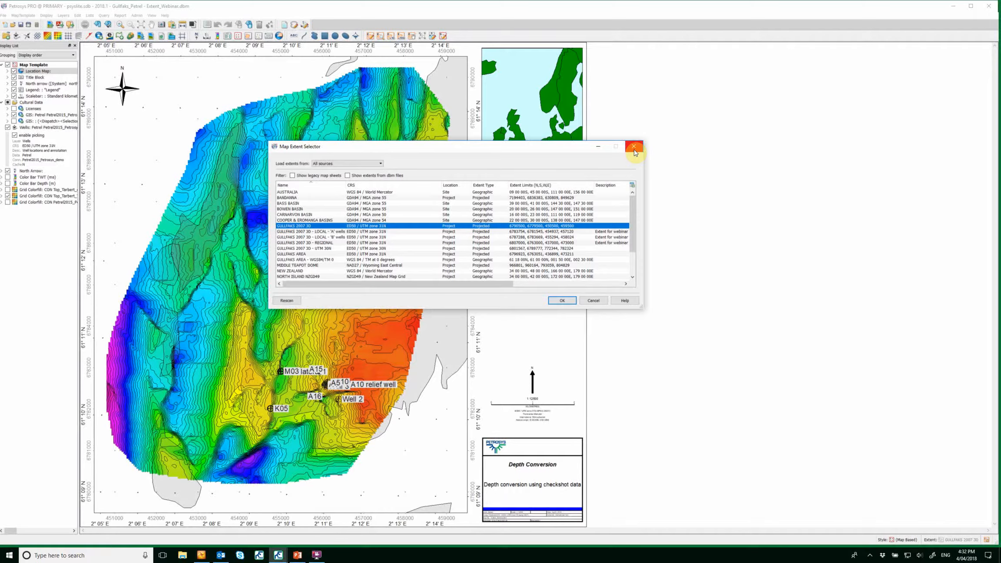
left_click(634, 149)
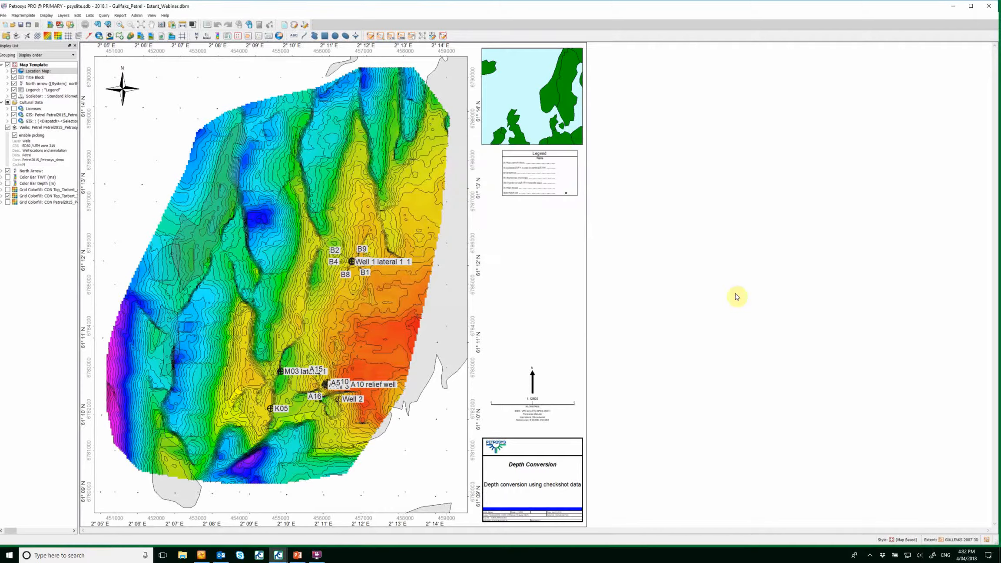
left_click(986, 542)
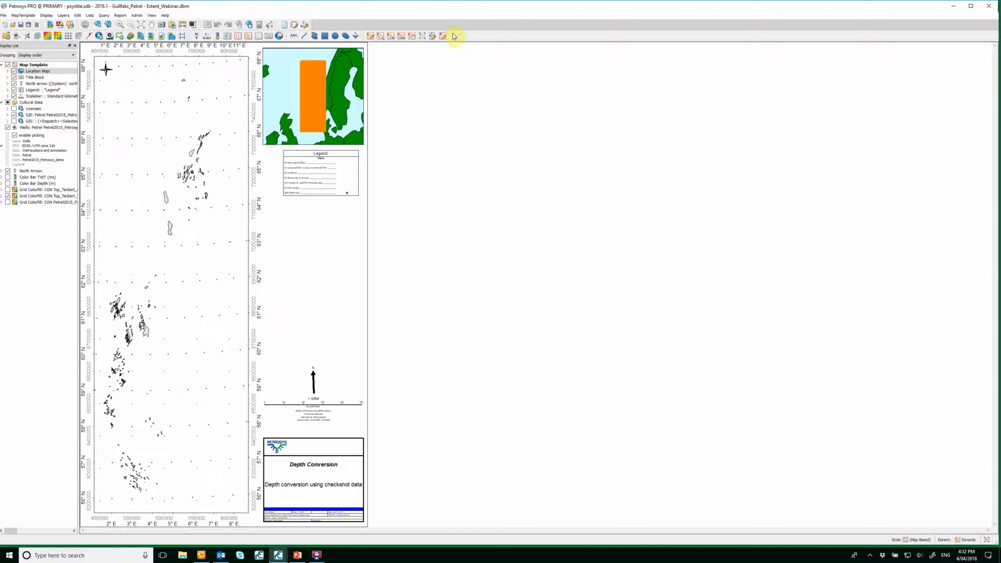
Open the toolbar customization dialog and review the toolbar options before closing it.
right_click(462, 37)
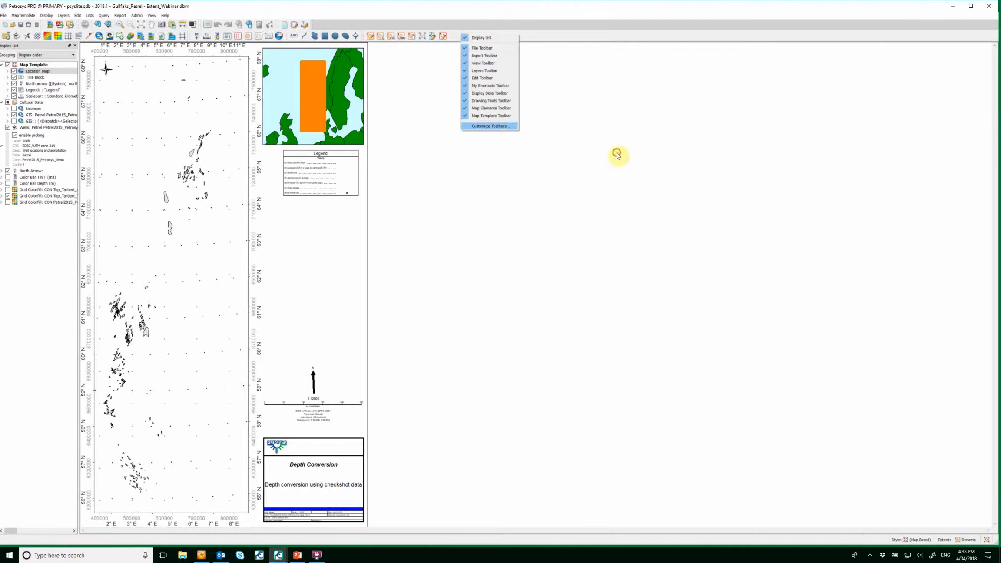
left_click(495, 126)
left_click(459, 231)
left_click(457, 236)
left_click(510, 330)
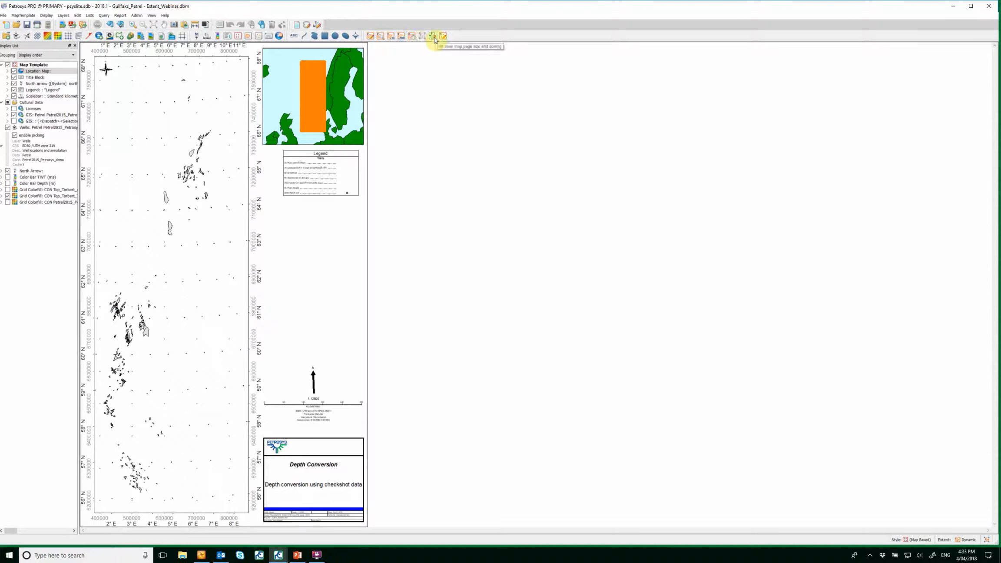
Zoom the map extent interactively to a rectangle around the Gullfaks area.
left_click(381, 40)
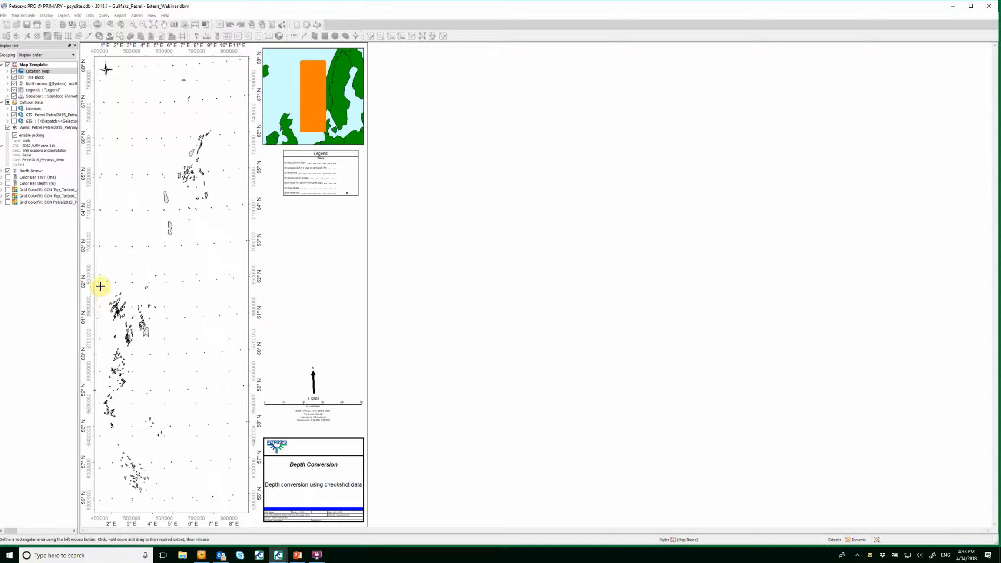
left_click_drag(102, 286, 146, 342)
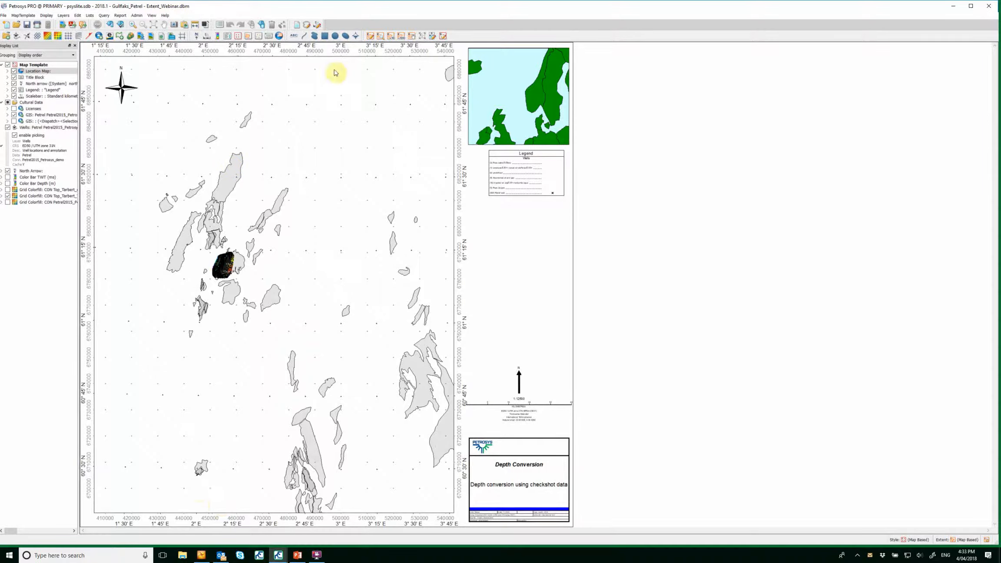
Zoom the map extent interactively again to a tighter rectangle around the Gullfaks grid.
left_click(383, 34)
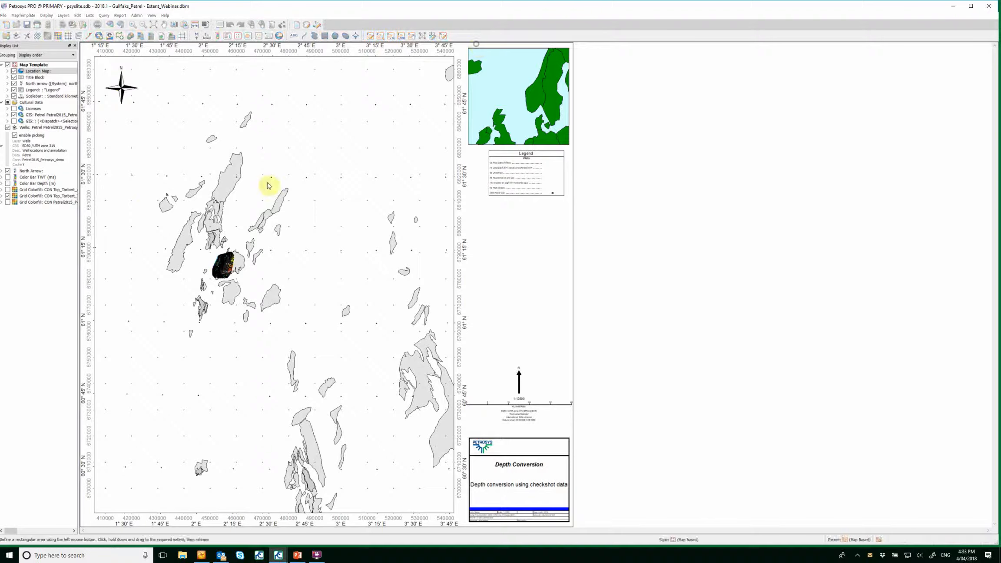
left_click_drag(202, 243, 242, 292)
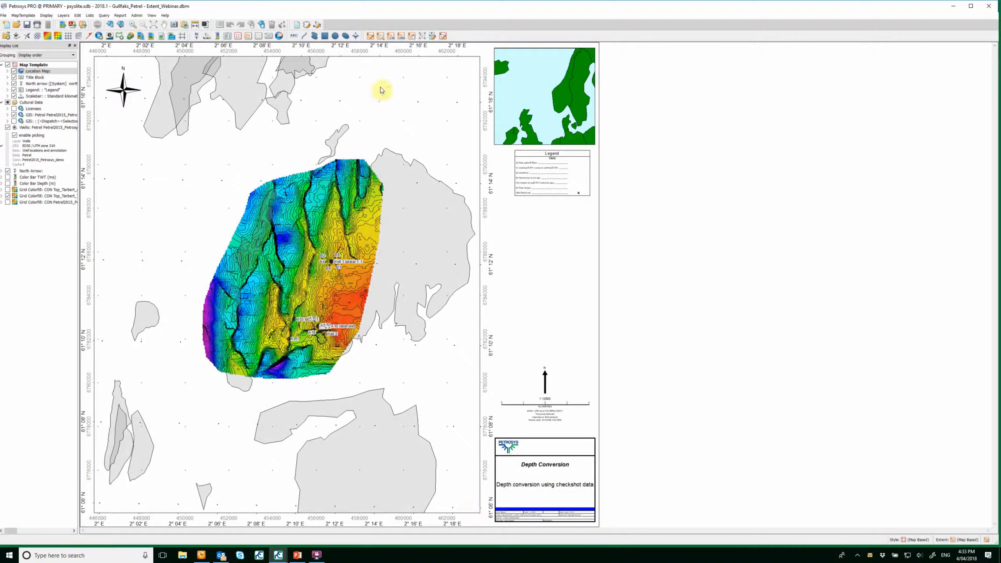
Pan the map extent interactively to center the Gullfaks grid on the page.
left_click(412, 40)
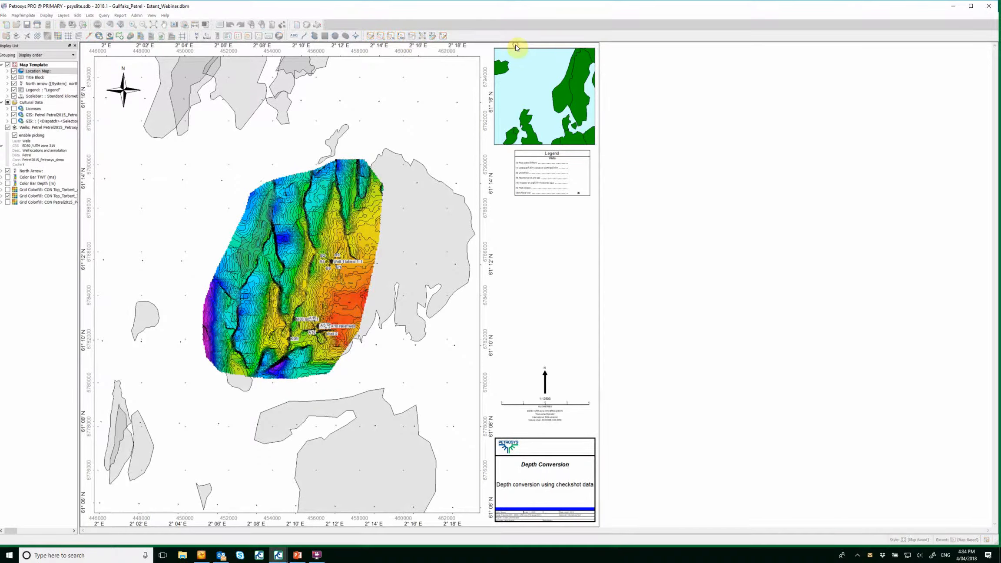
left_click_drag(267, 242, 260, 214)
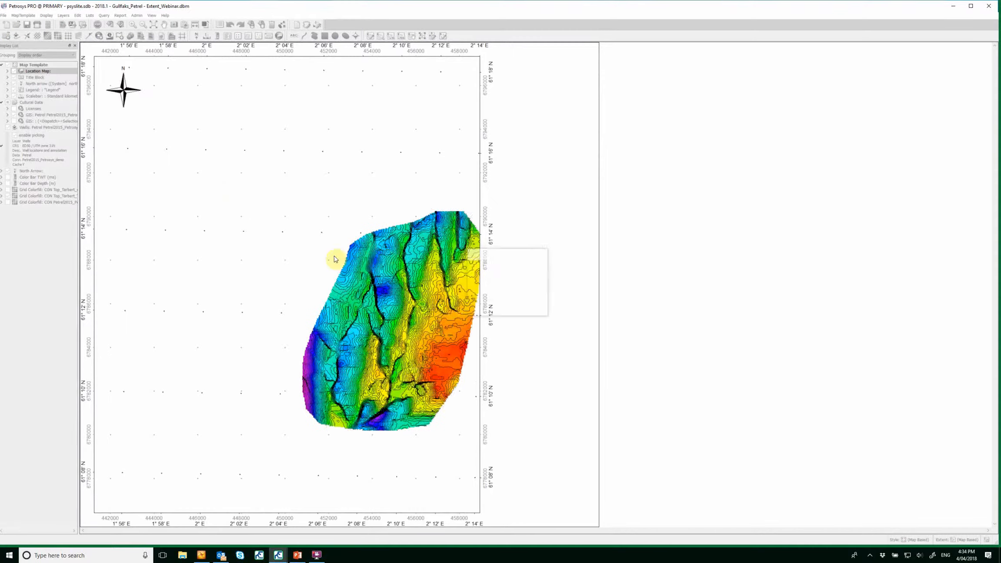
left_click_drag(385, 261, 376, 295)
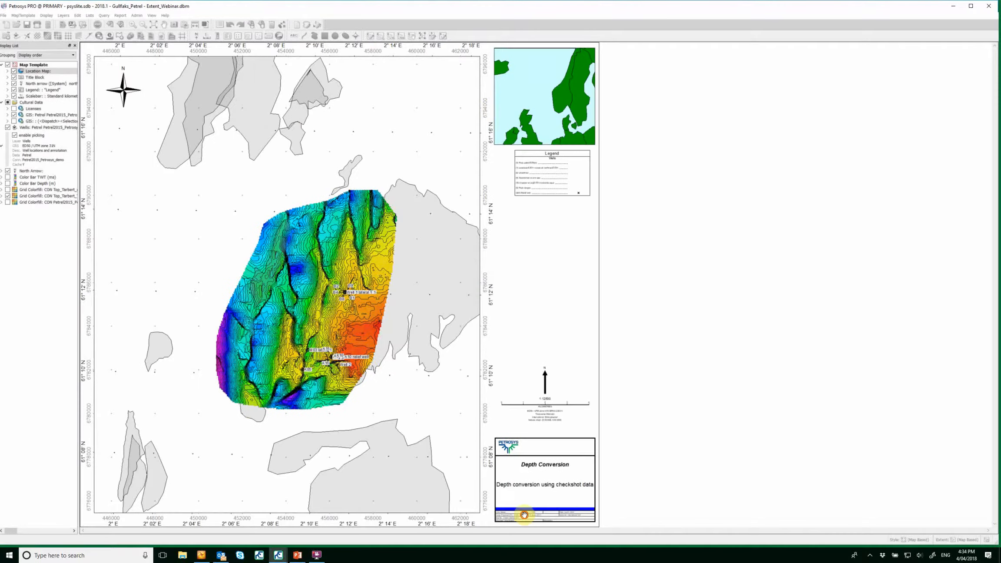
left_click_drag(418, 409, 353, 335)
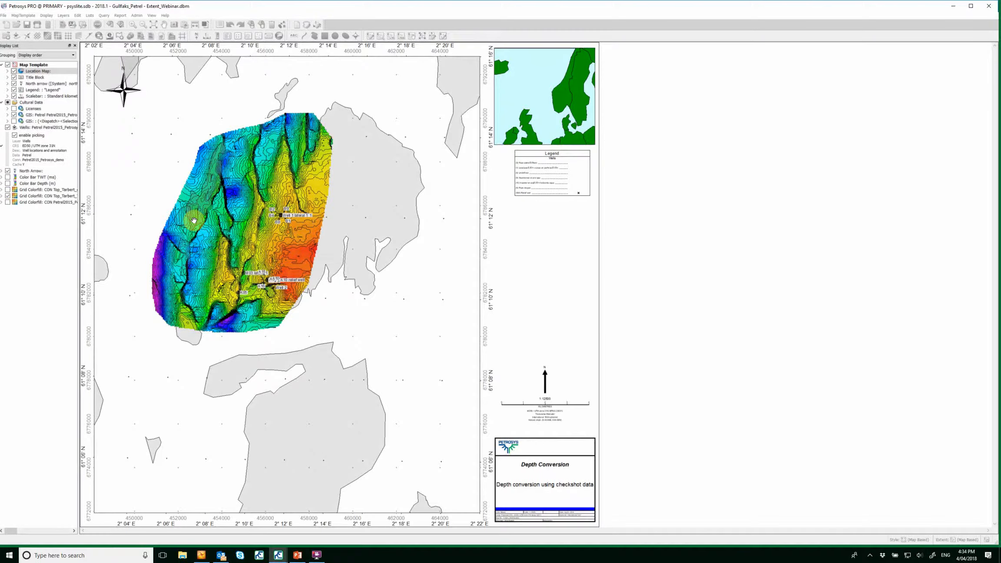
left_click_drag(256, 280, 323, 356)
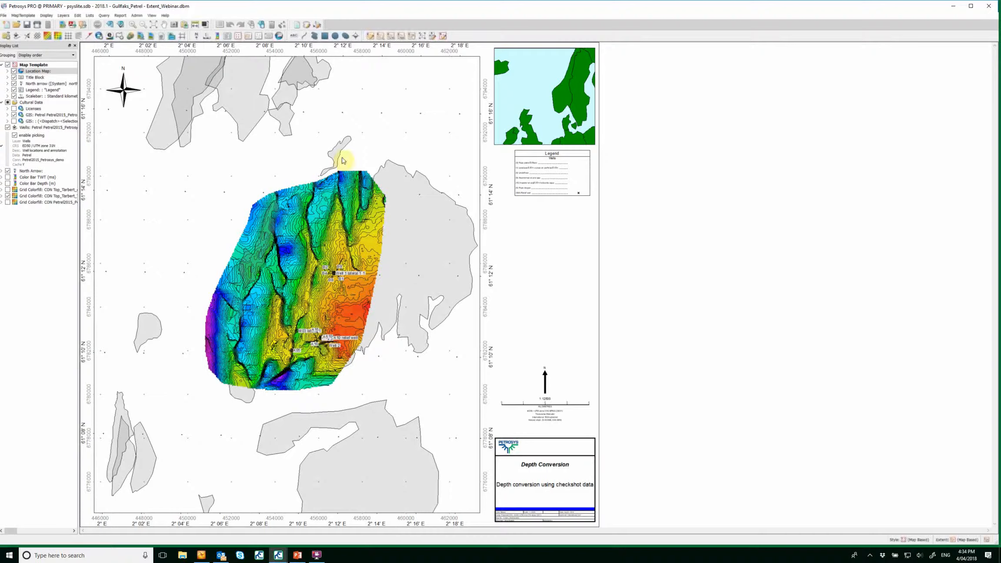
Shrink the map area by 10% and then increase the map area by 100%.
left_click(393, 38)
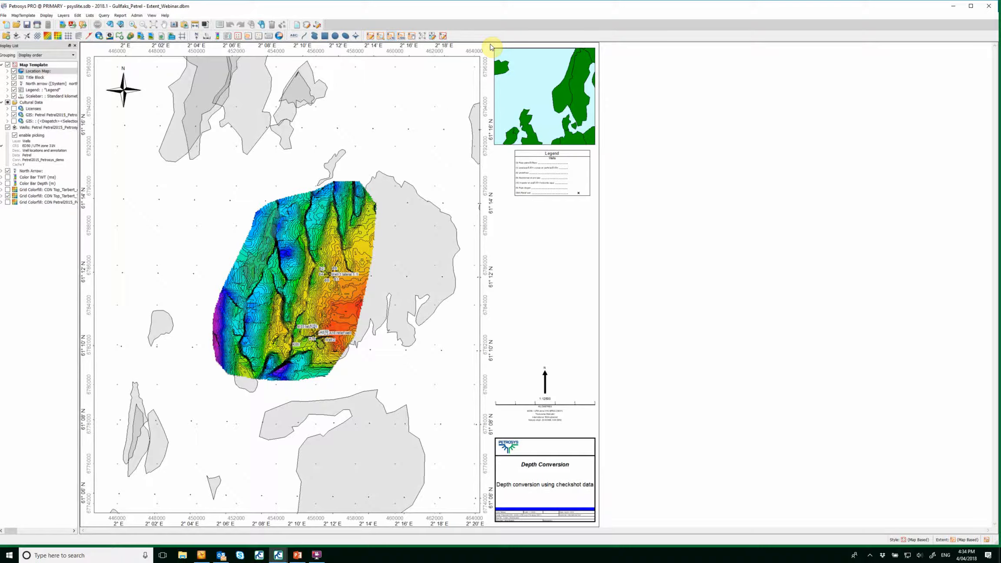
left_click(401, 37)
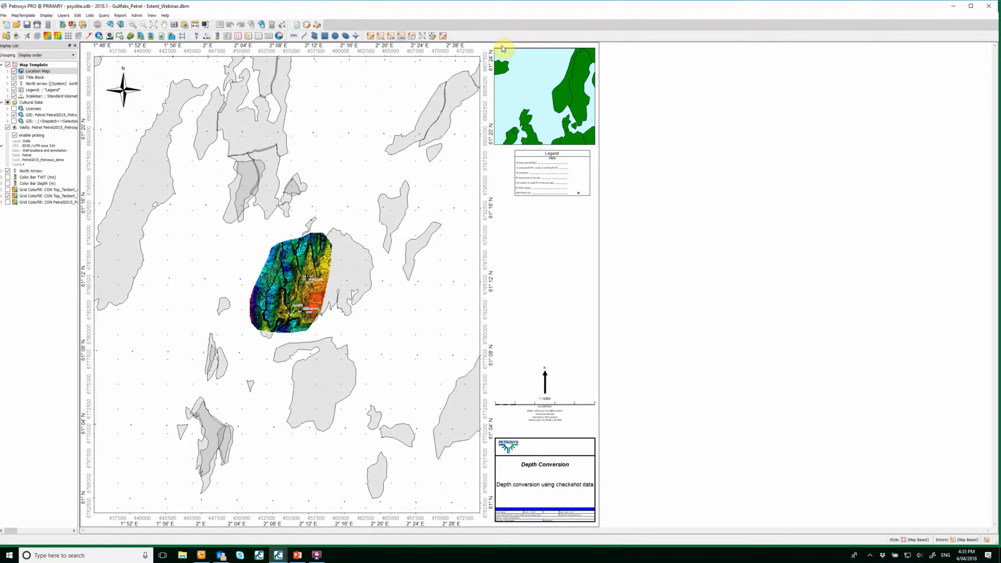
Switch to a dynamic extent, zoom the view onto the Gullfaks grid, and set the current zoom as the map extent.
left_click(988, 541)
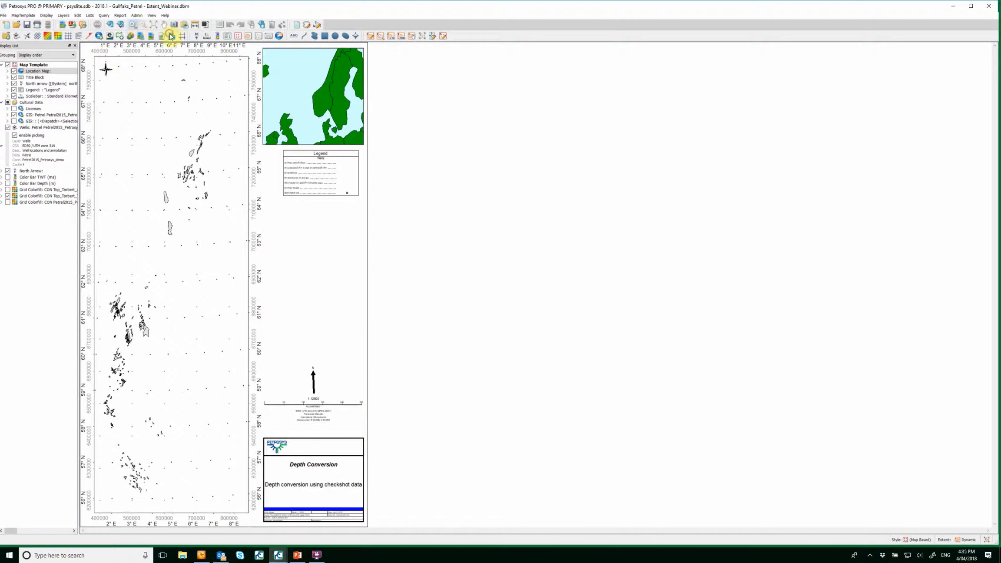
left_click(133, 24)
left_click_drag(106, 288, 151, 351)
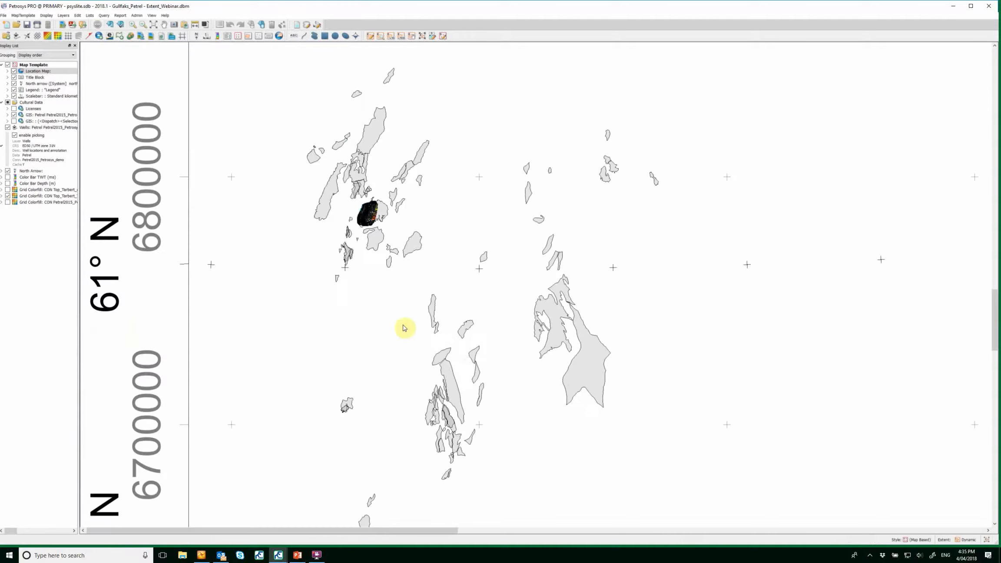
left_click(164, 26)
left_click_drag(369, 188, 365, 245)
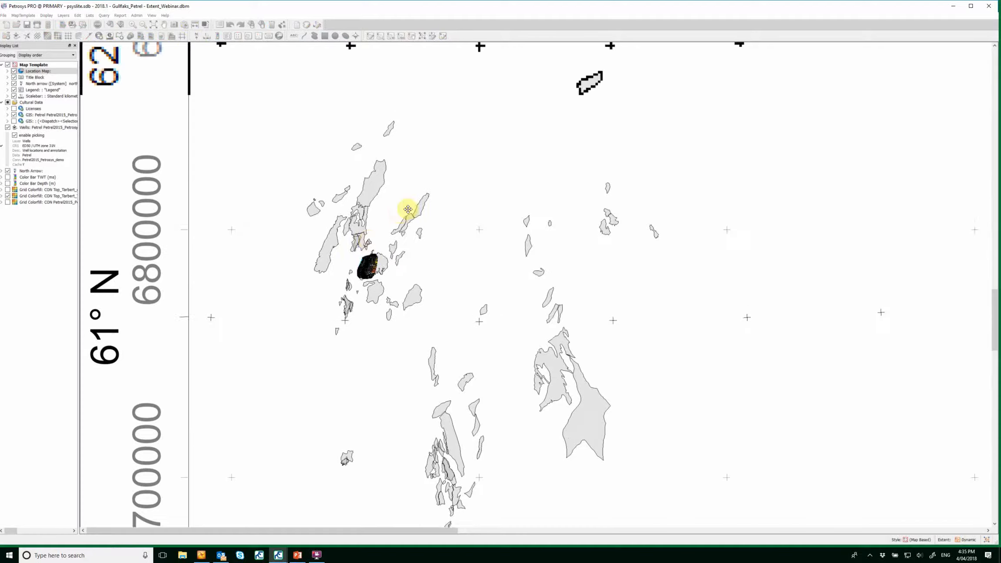
scroll(364, 268, "up", 2)
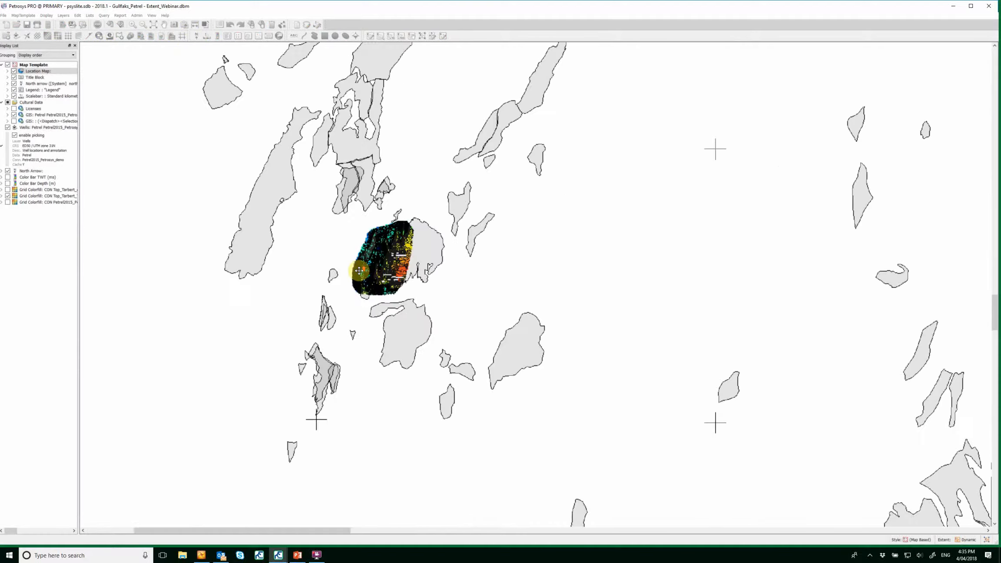
scroll(359, 271, "up", 2)
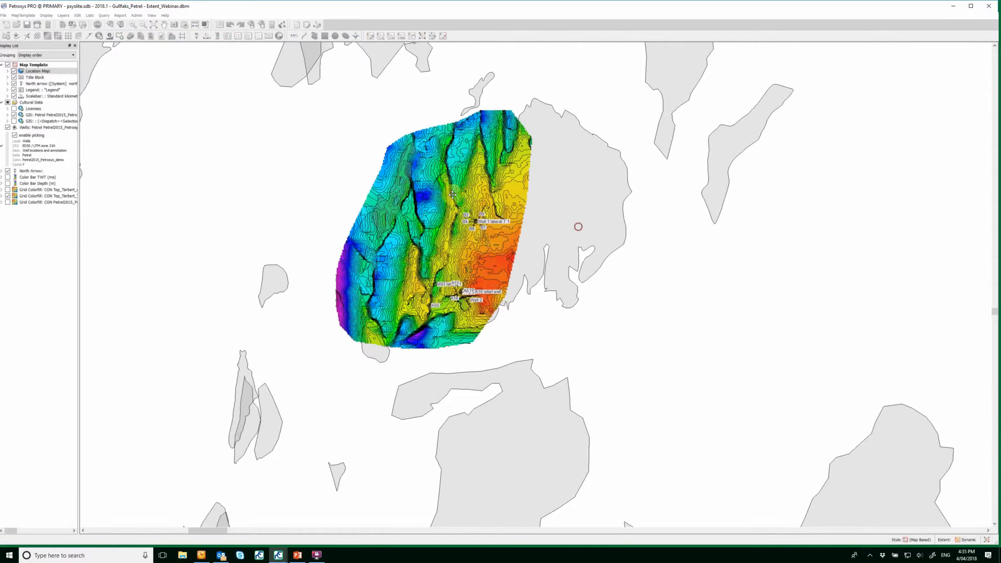
left_click_drag(573, 245, 554, 320)
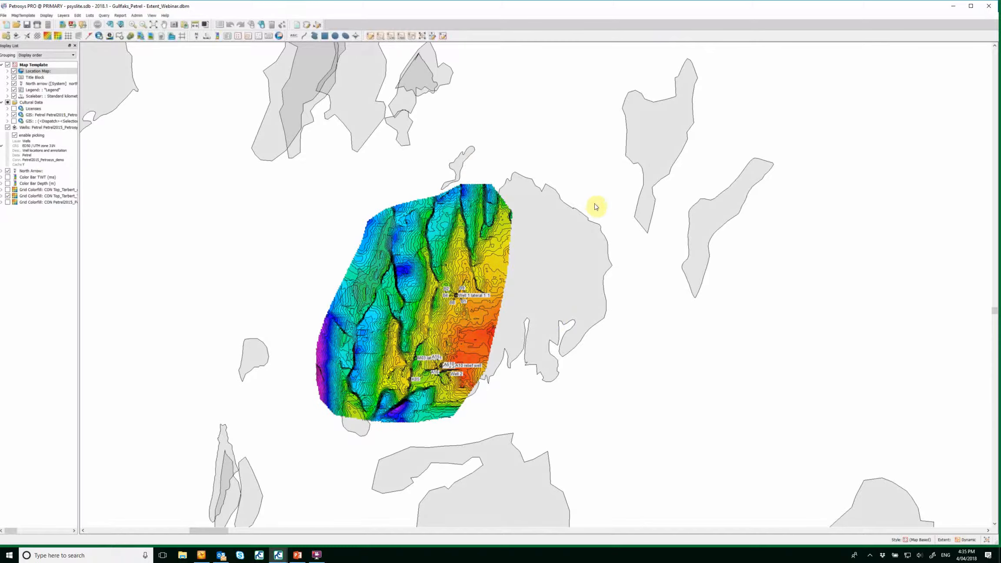
left_click(422, 36)
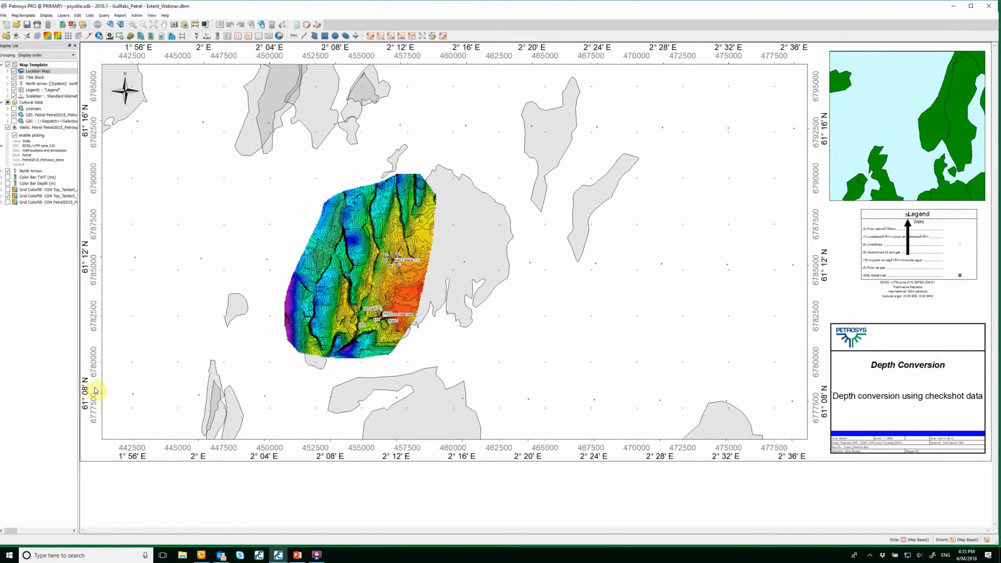
Switch to a dynamic extent and interactively zoom the map extent in stages onto the Well 1 lateral area.
left_click(987, 541)
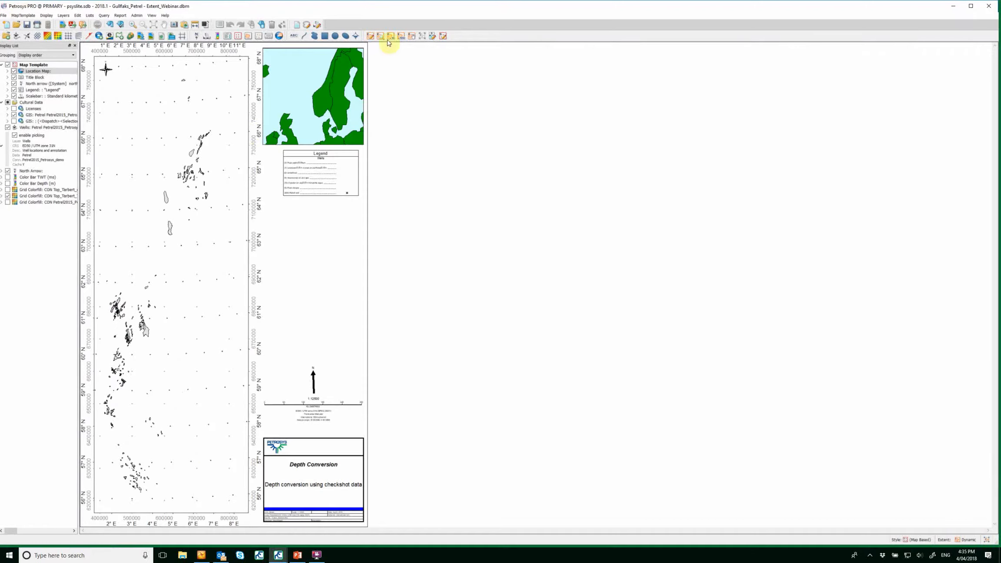
left_click(382, 39)
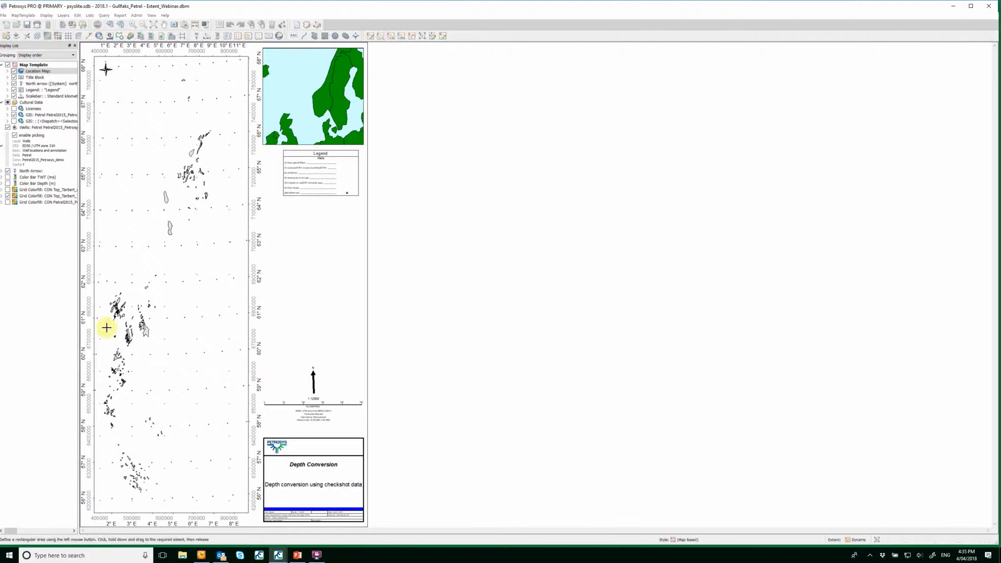
left_click_drag(101, 292, 136, 334)
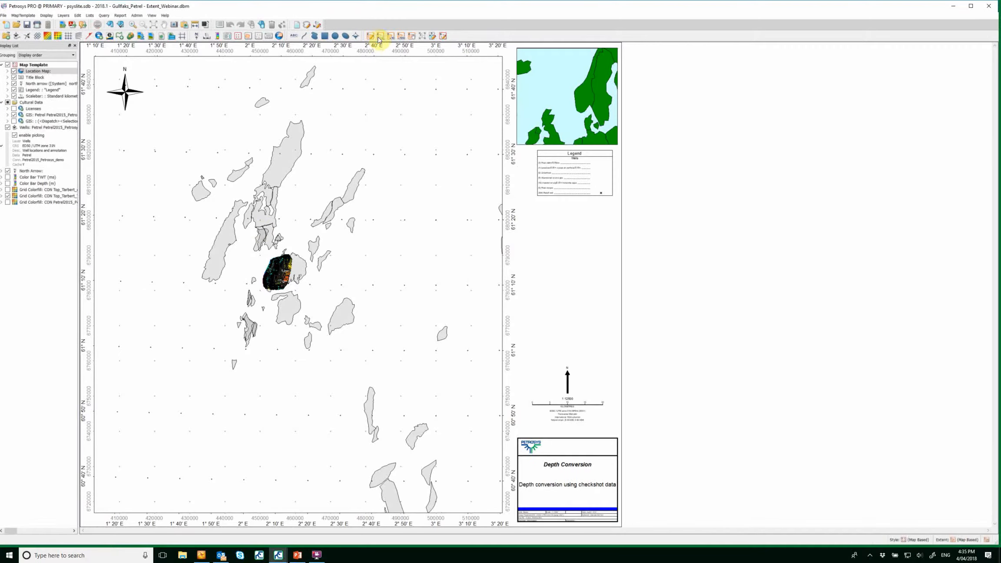
left_click_drag(257, 239, 302, 295)
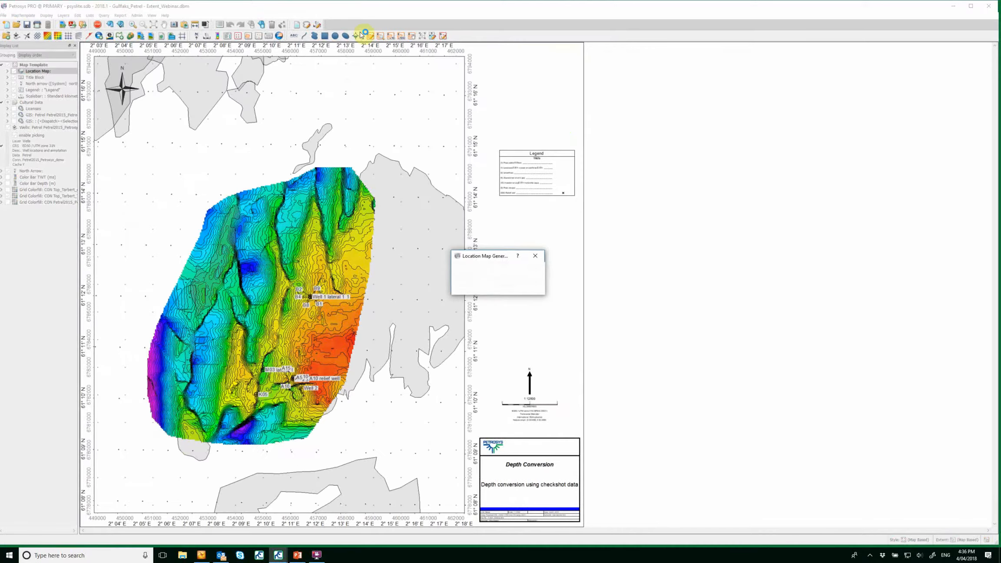
left_click(380, 37)
left_click_drag(274, 257, 355, 330)
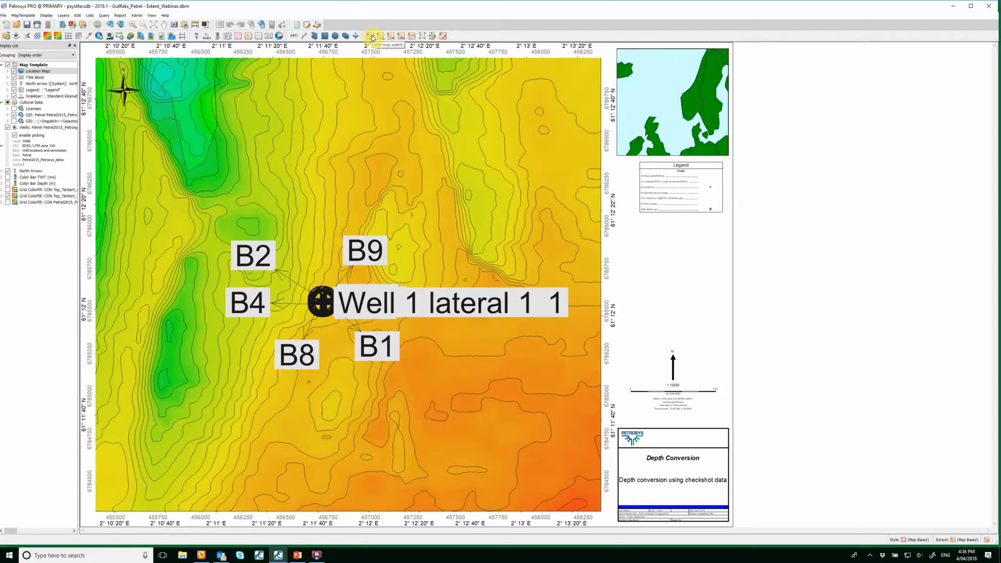
Open the map template's extent settings and switch the edit mode to Center and Size and back to Bounding Box.
left_click(371, 37)
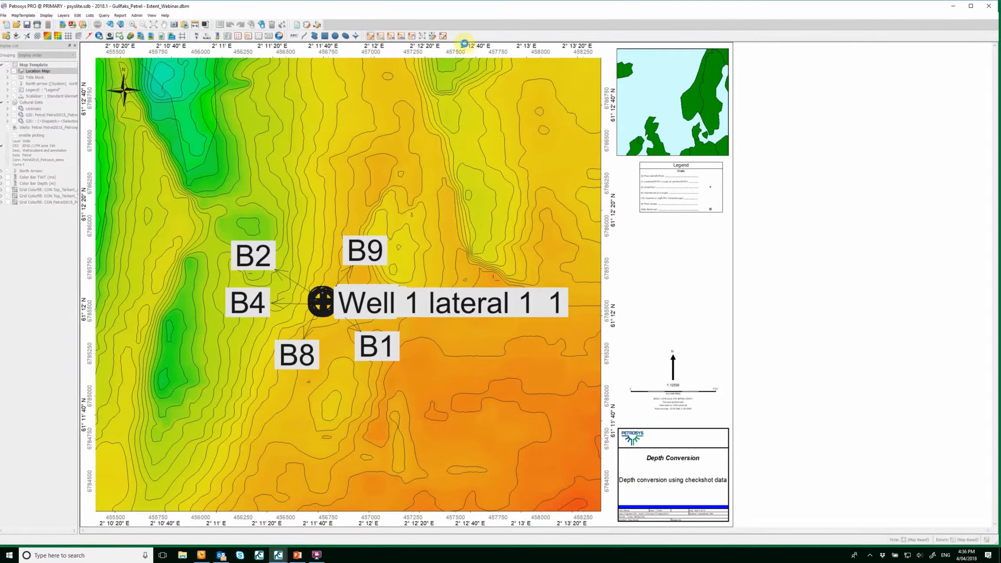
left_click_drag(569, 117, 636, 98)
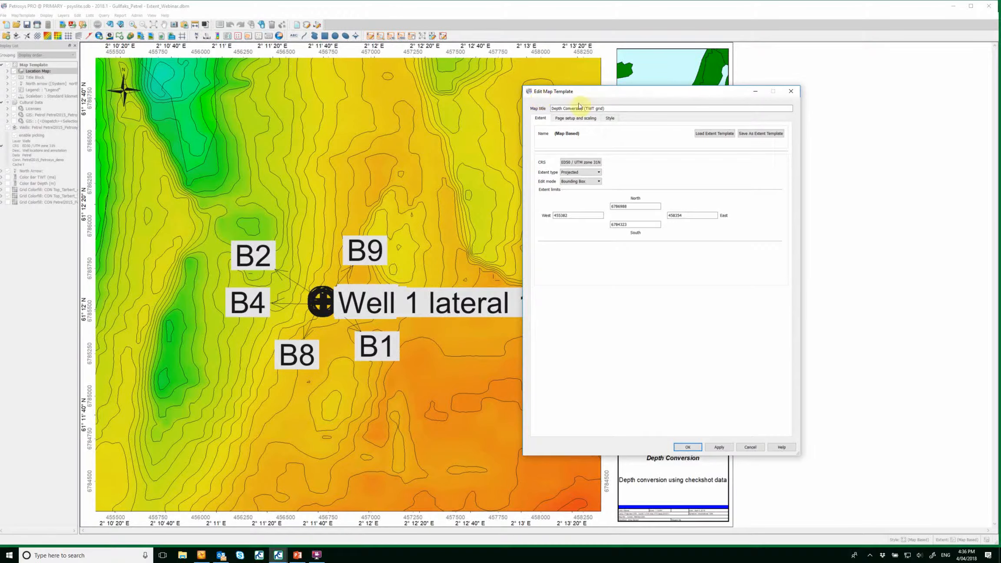
left_click(591, 164)
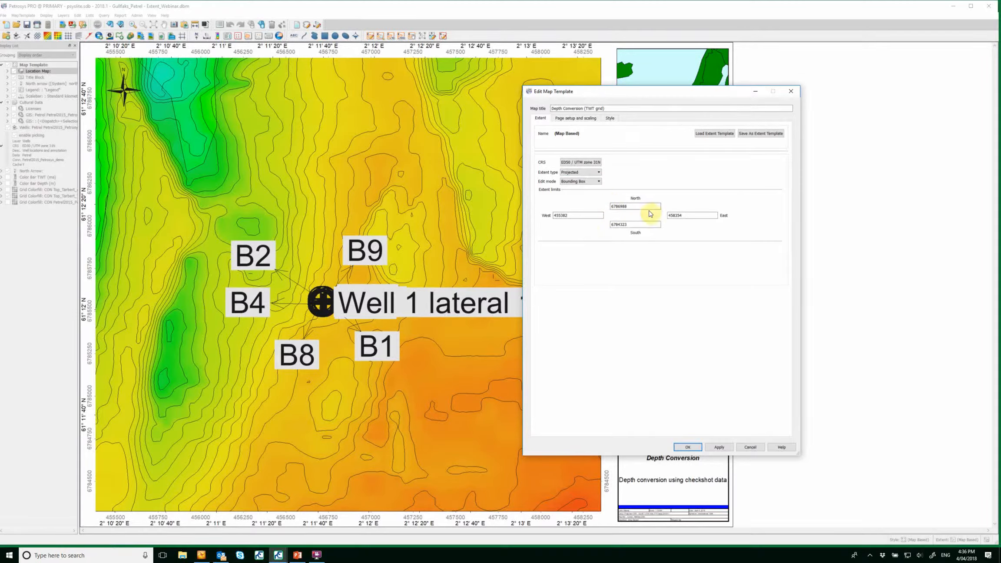
left_click(581, 182)
left_click(576, 193)
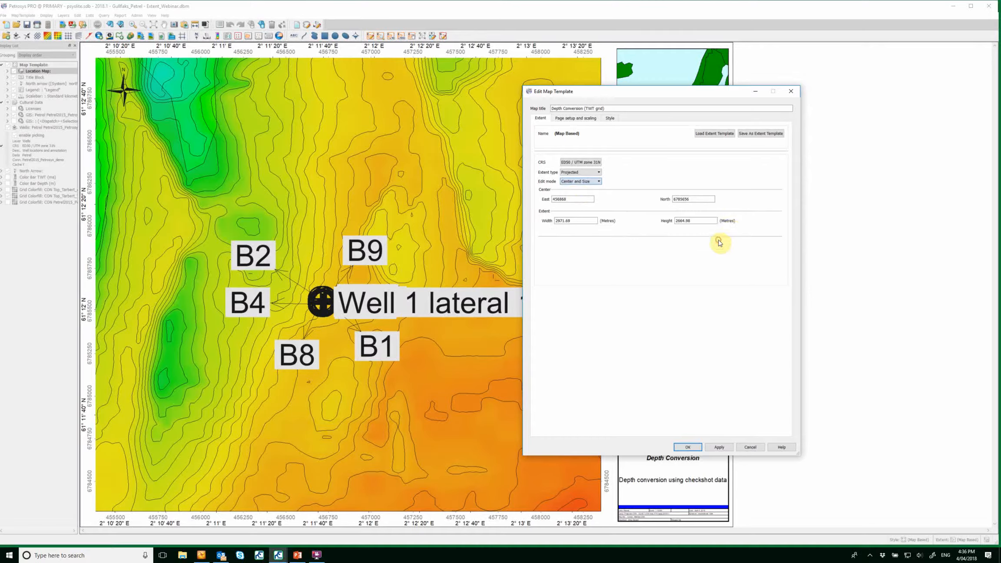
left_click(582, 181)
left_click(584, 190)
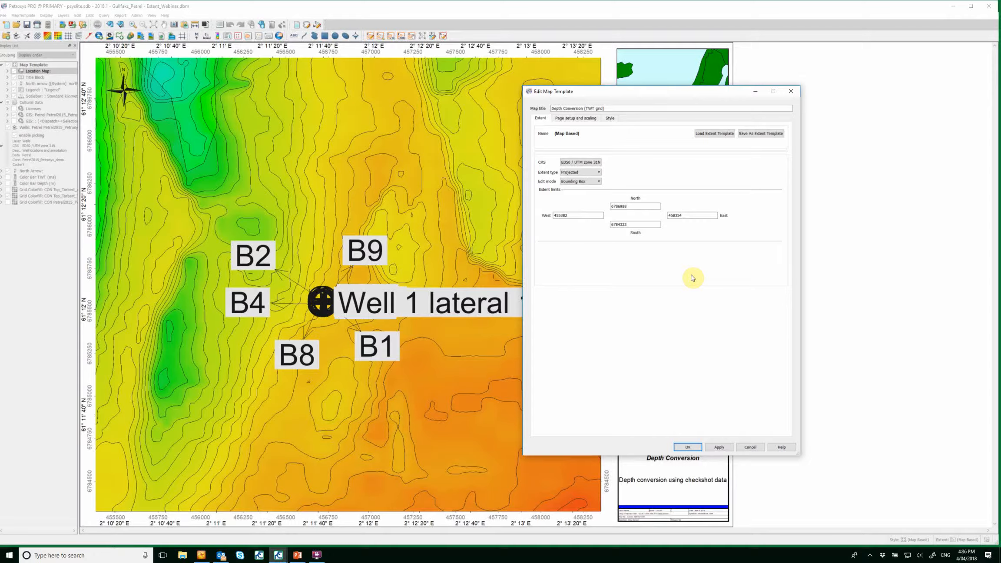
Save the current extent as a Site extent template named "GULLFAKS 2007 3D - Webinar" with description "Webinar", then close the map template settings.
left_click(767, 135)
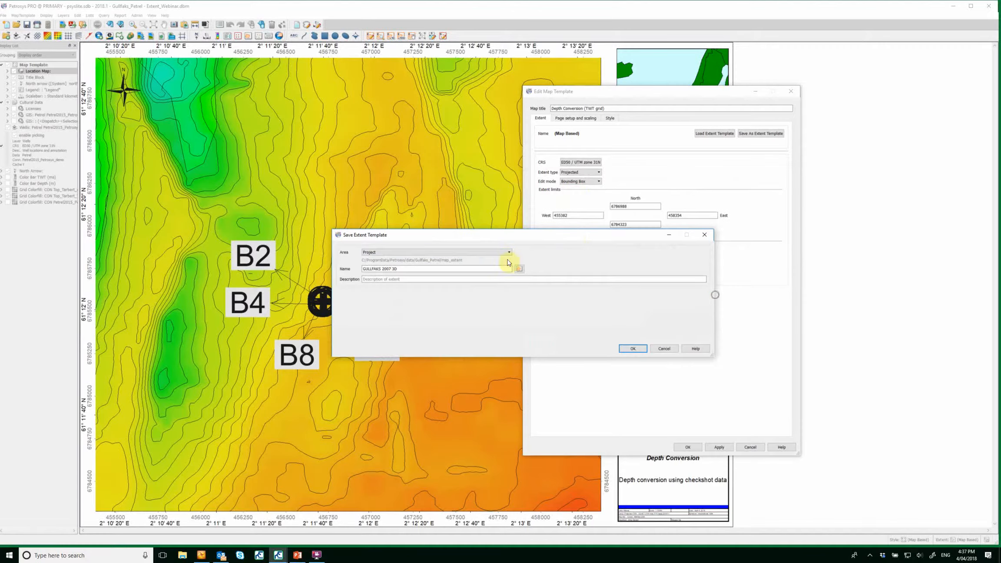
left_click(505, 254)
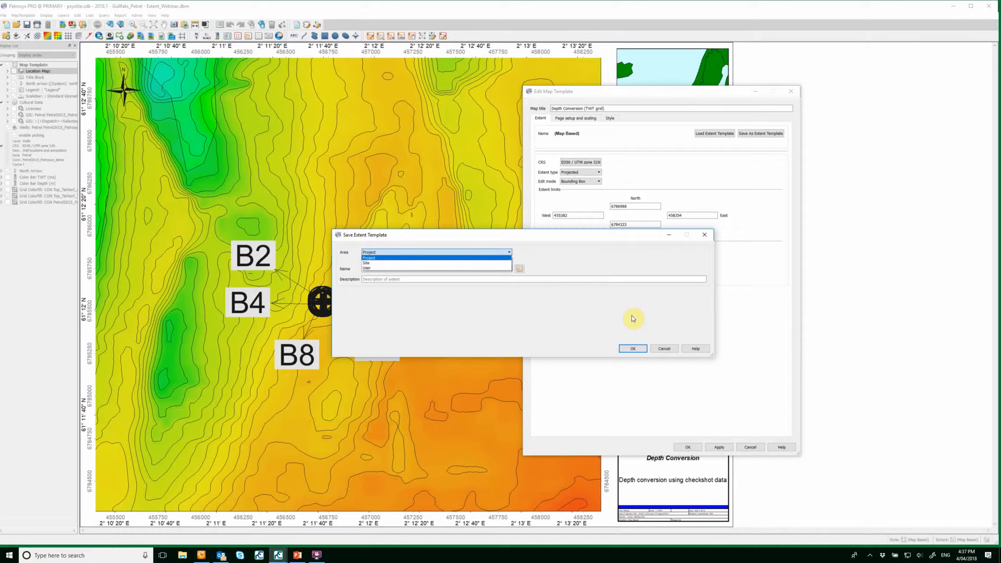
left_click(425, 264)
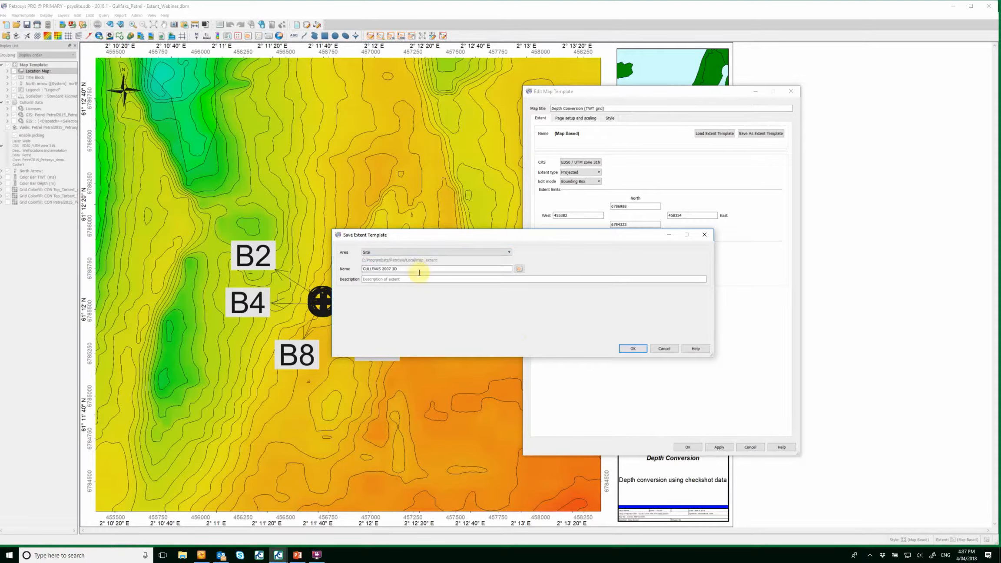
left_click(486, 267)
type("- Webinar")
left_click(447, 278)
type("Web")
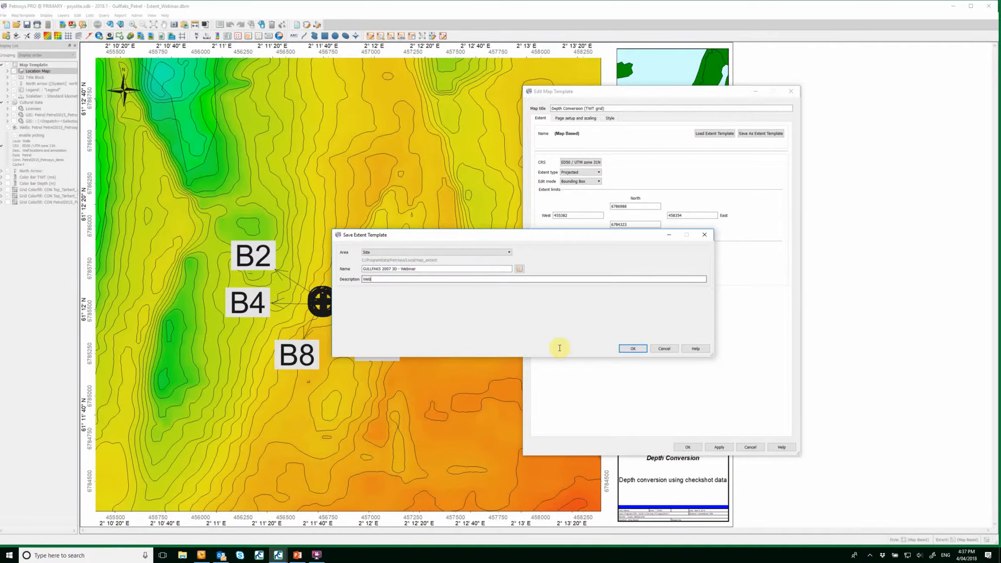
type("inar")
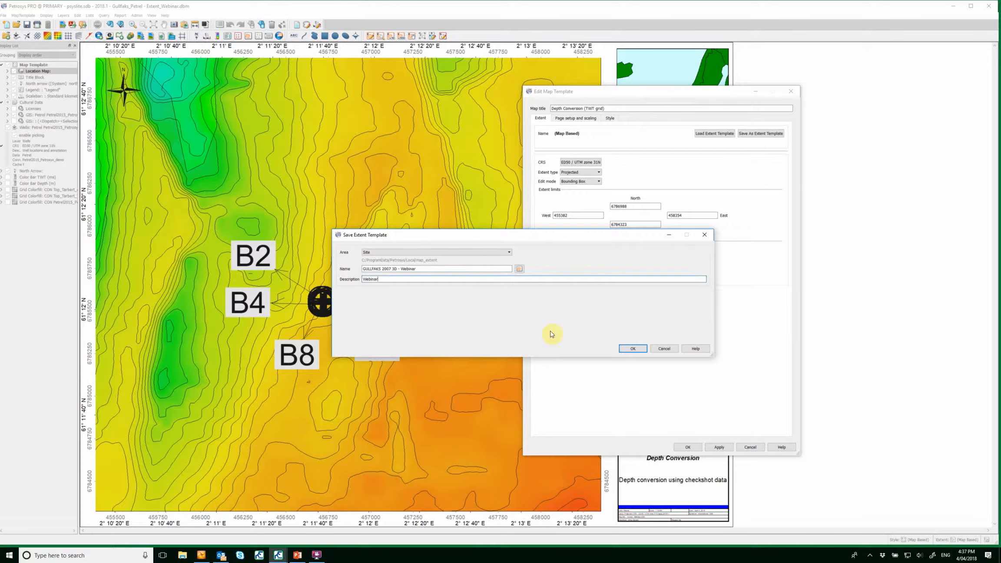
left_click(633, 349)
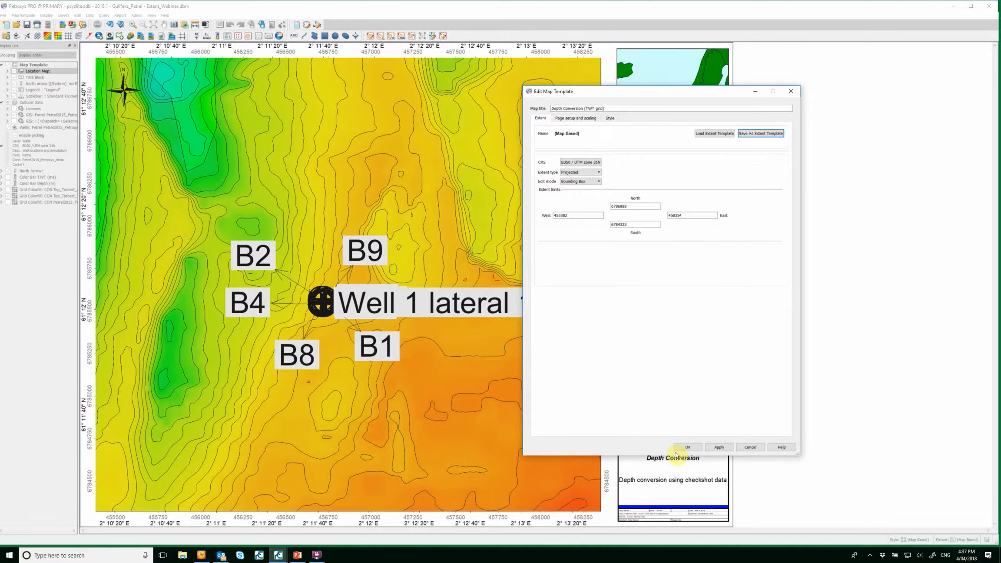
left_click(688, 447)
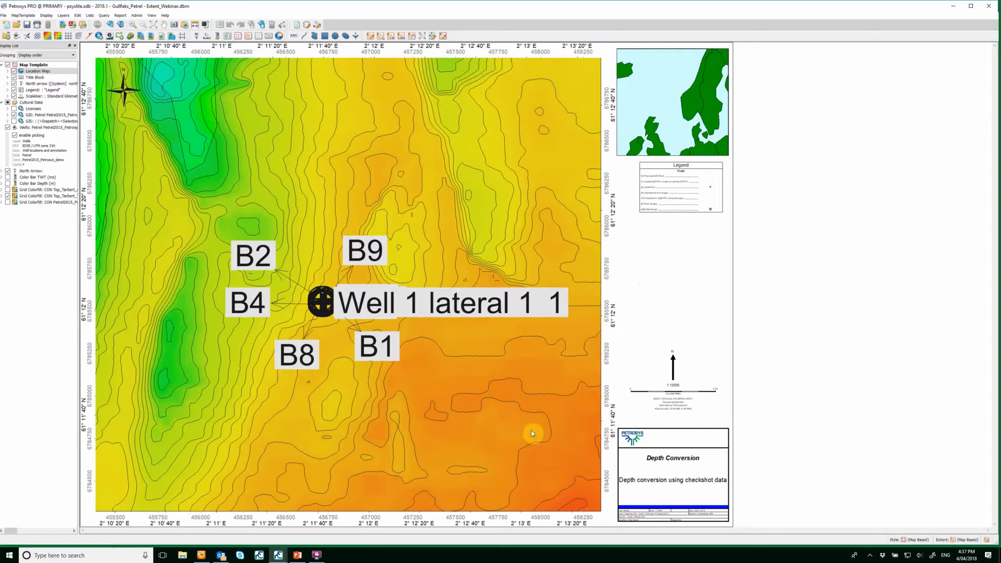
Open the map extent selector and locate the new "GULLFAKS 2007 3D - Webinar" extent without applying it.
left_click(955, 540)
scroll(410, 239, "down", 3)
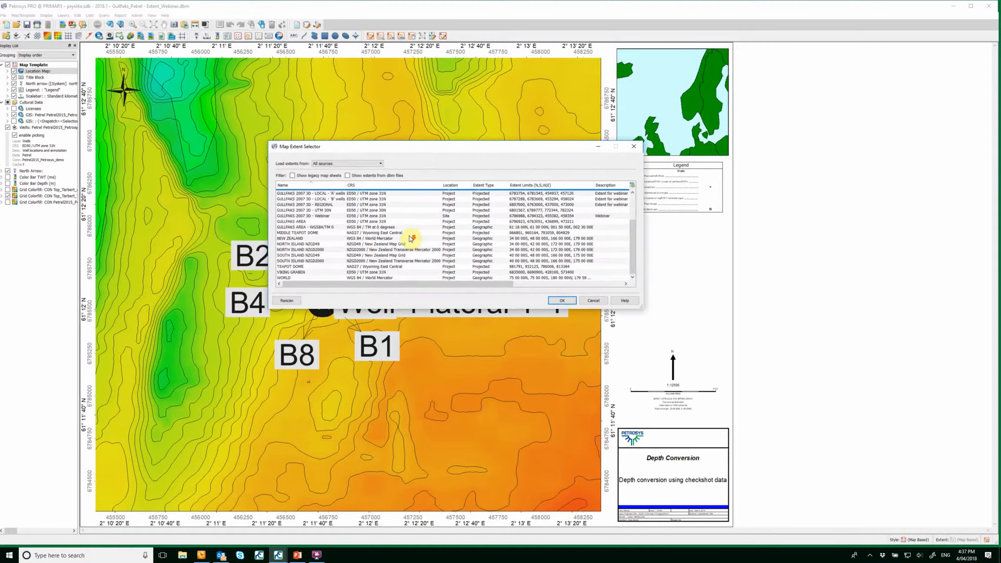
left_click(323, 216)
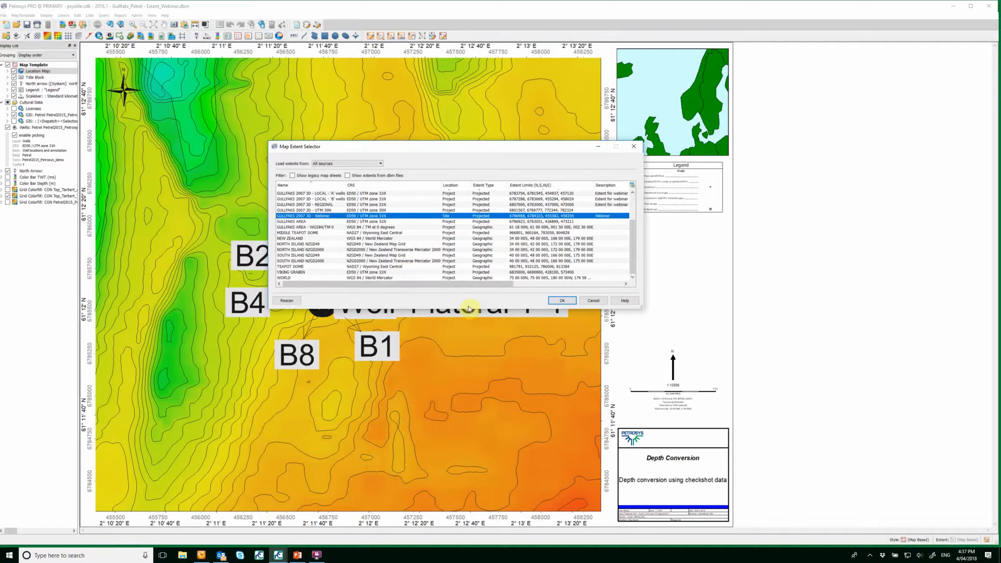
left_click(594, 305)
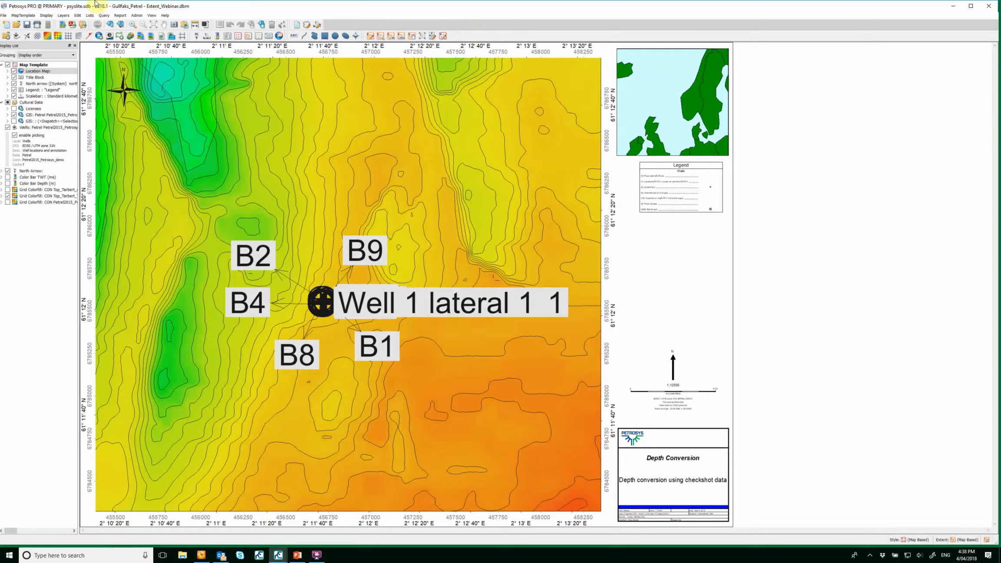
Open the Map Extent Manager to review the list of saved extent templates, then close it.
left_click(23, 15)
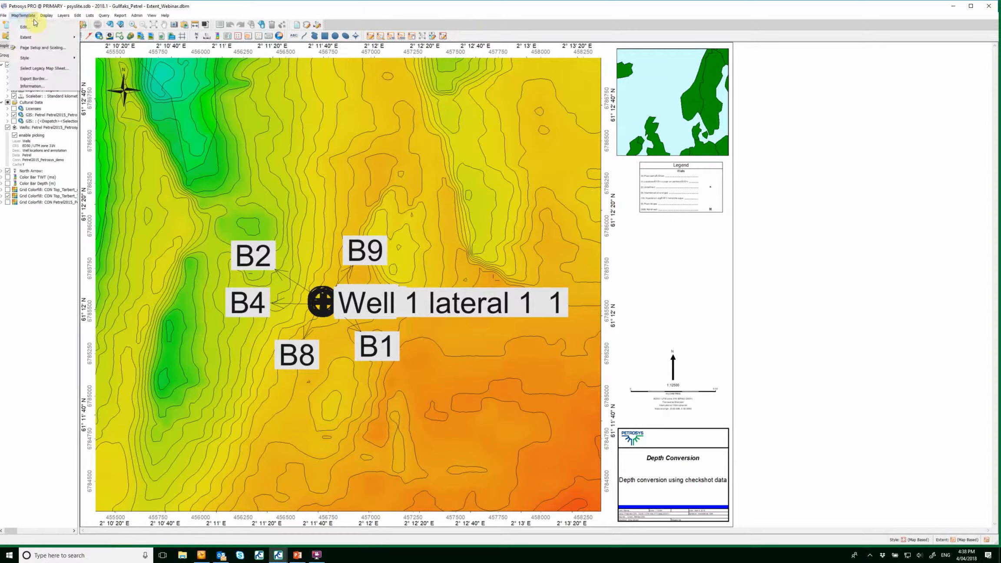
mouse_move(48, 38)
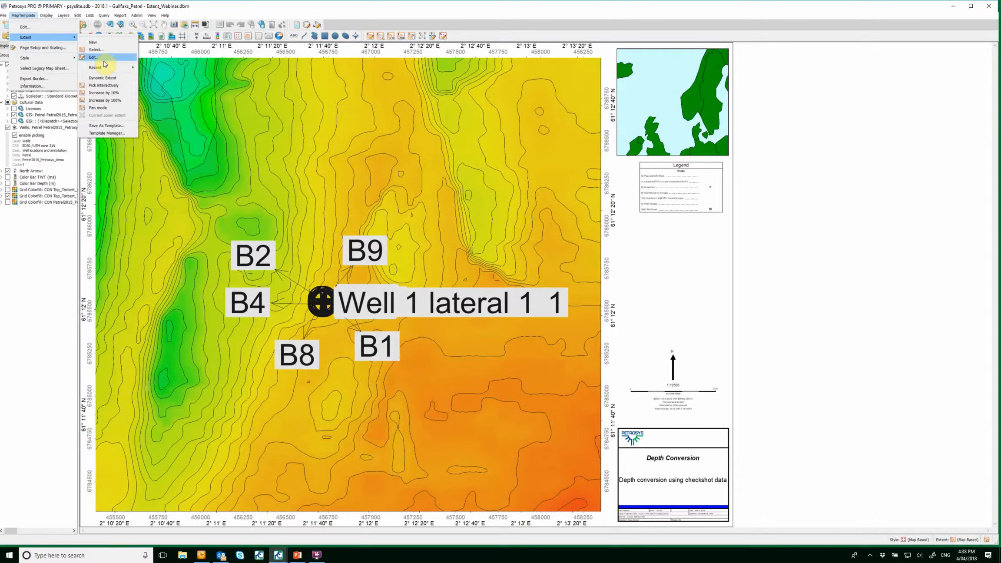
left_click(131, 137)
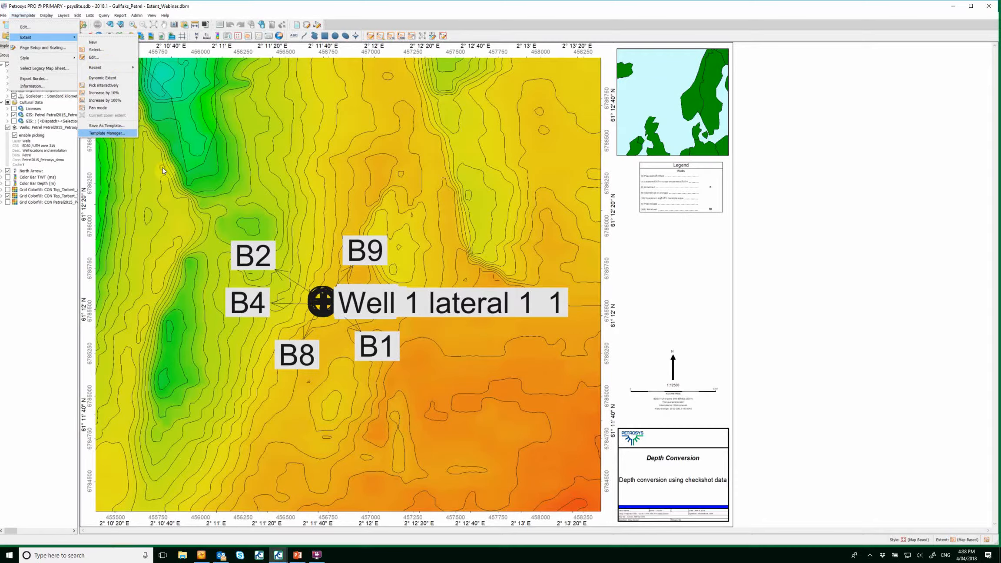
left_click_drag(635, 108, 633, 135)
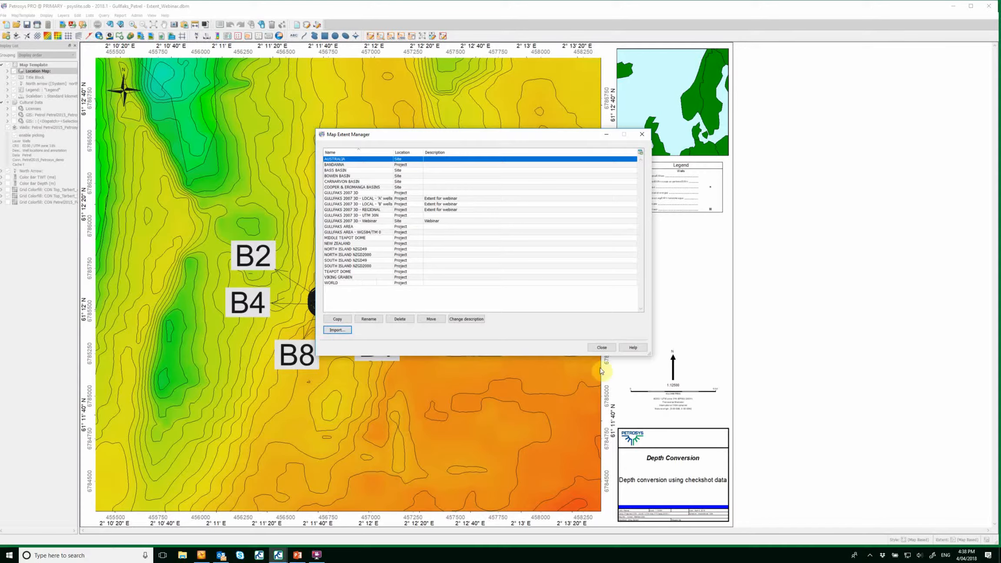
left_click(603, 348)
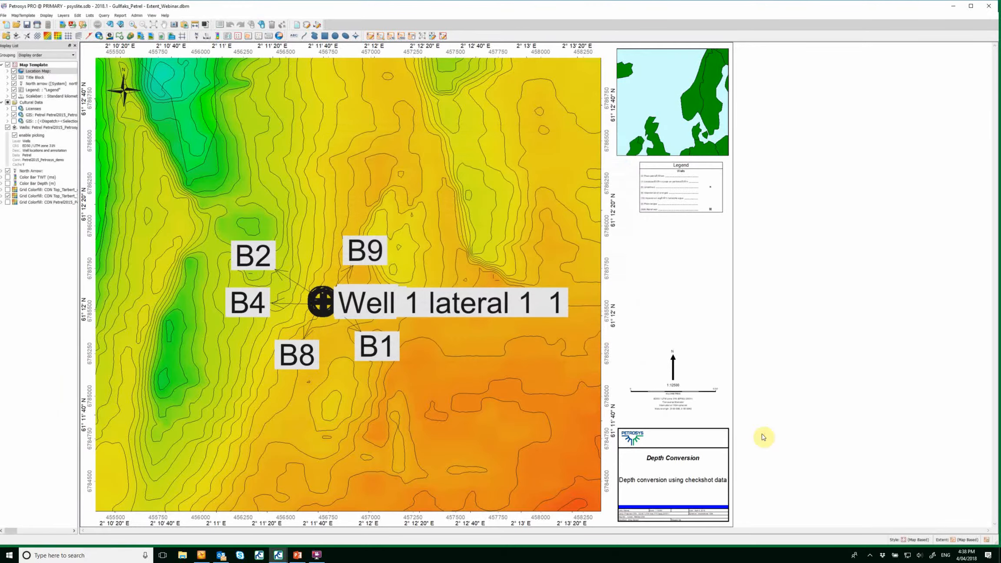
Switch to PowerPoint, start the slide show from the DEMO slide and advance to the next slide.
left_click(297, 555)
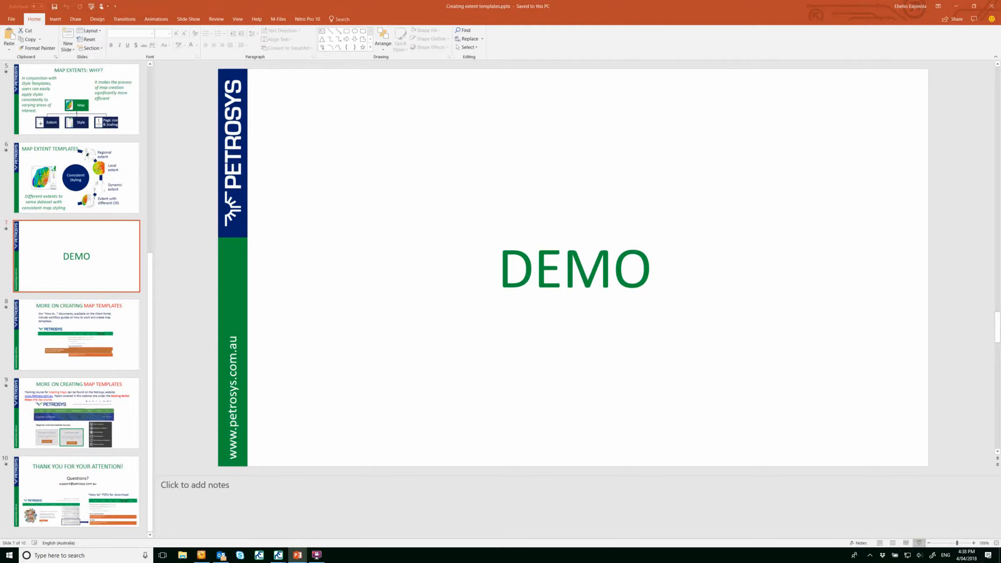
left_click(919, 542)
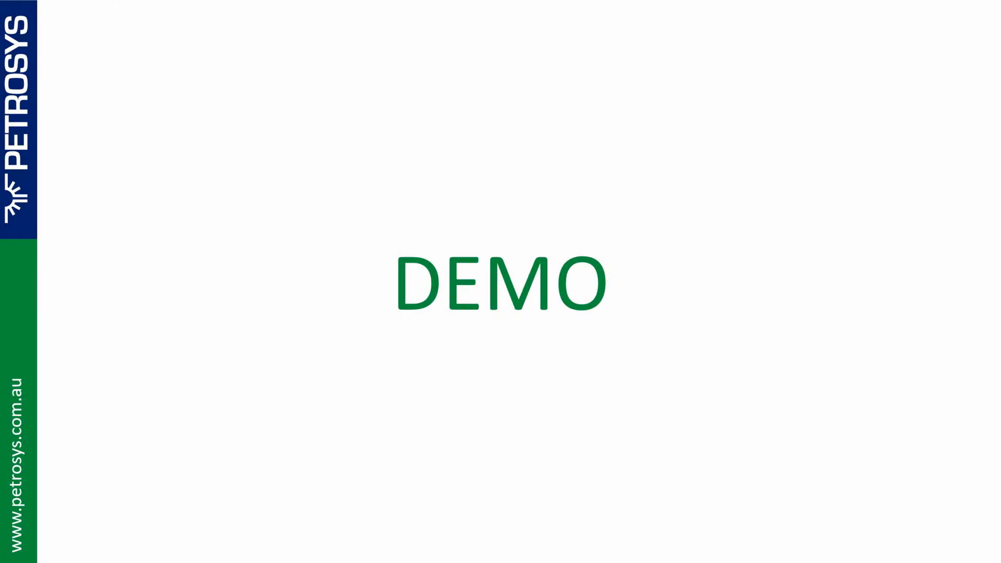
key("Right")
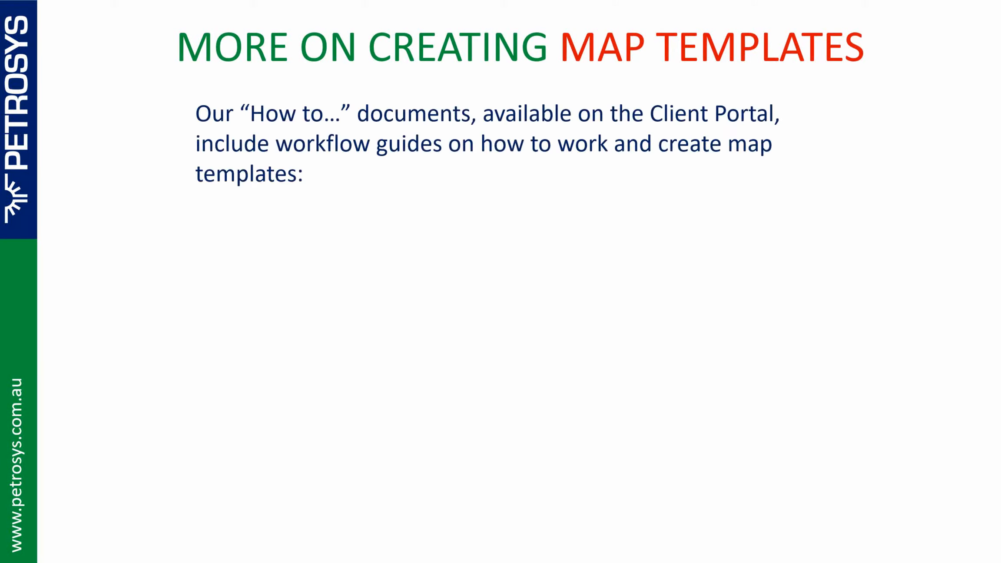